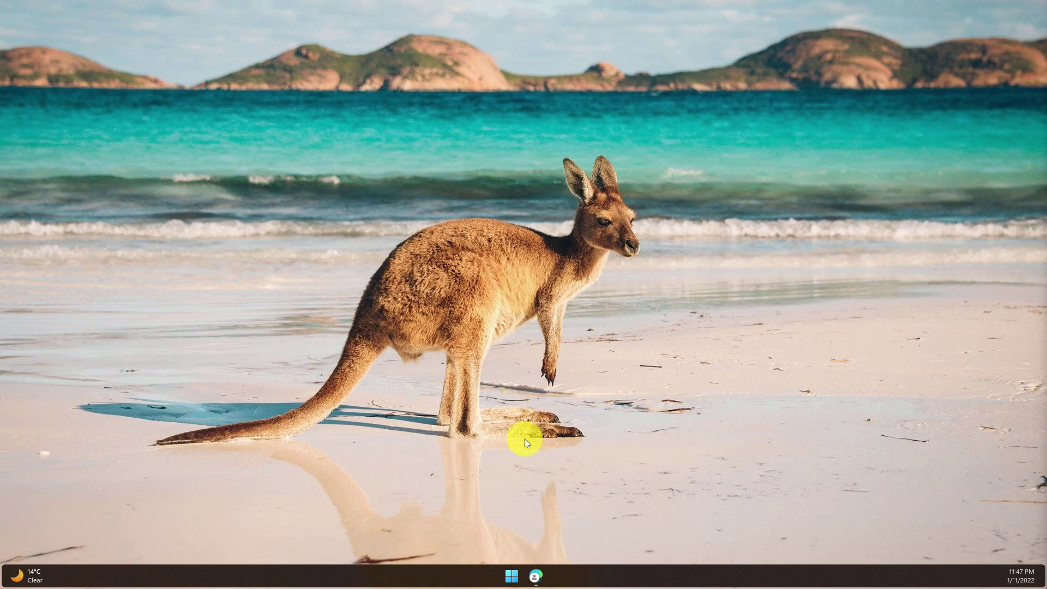
# Launch Edge from the taskbar and open the Settings and more menu showing Hide sidebar
pyautogui.click(536, 575)
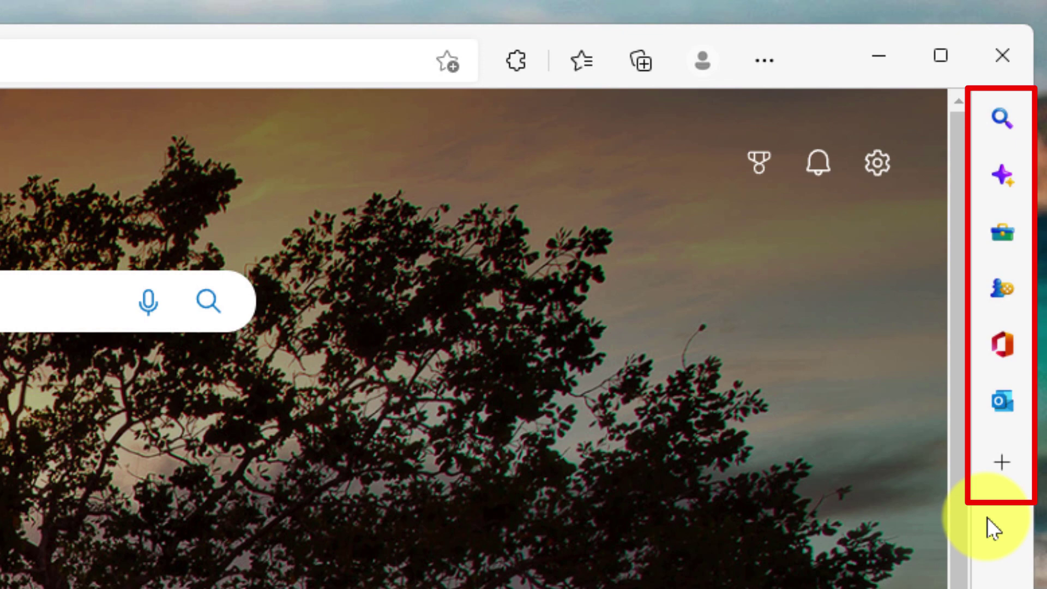
pyautogui.click(760, 67)
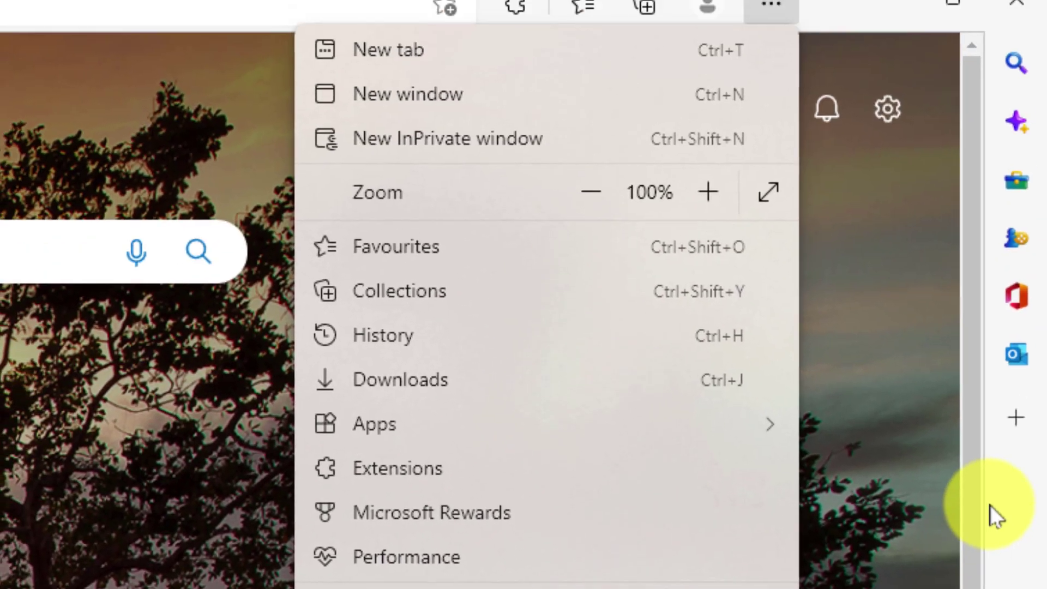
# Search Bing for 'Japan' in the sidebar Search panel and scroll through the results
pyautogui.click(998, 501)
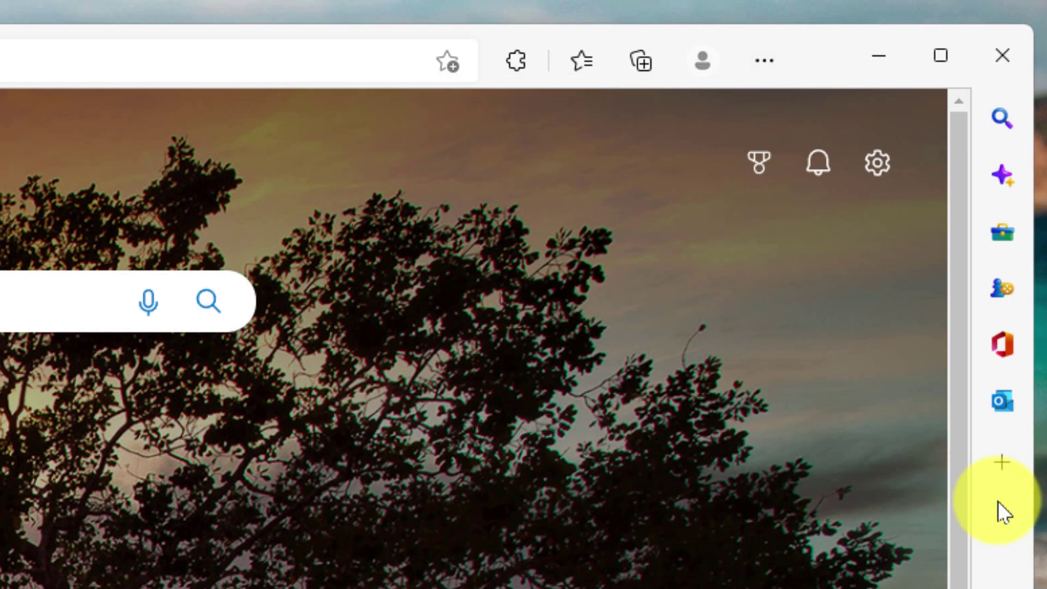
pyautogui.click(1002, 119)
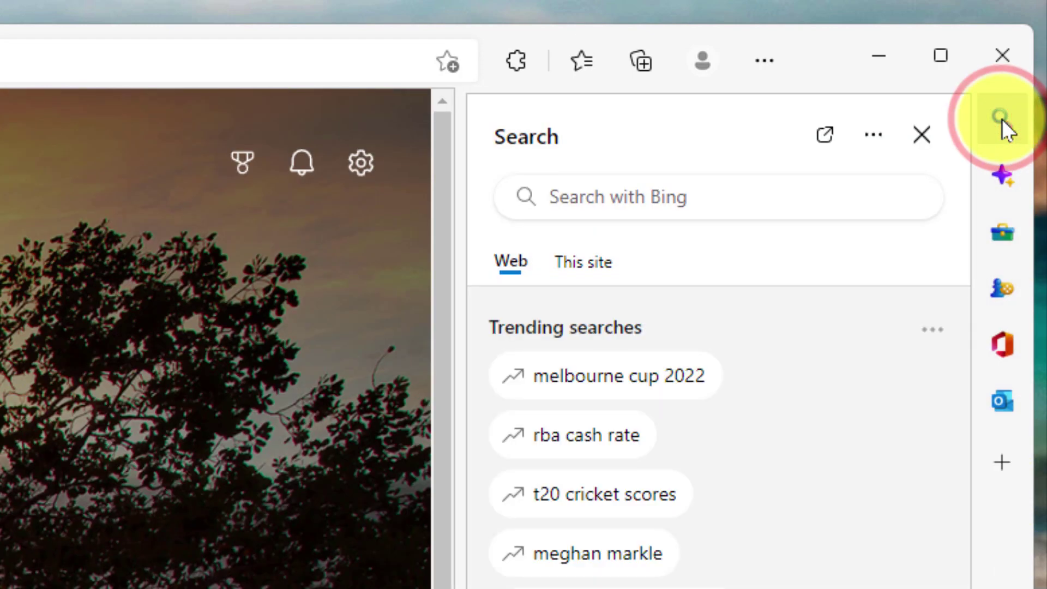
pyautogui.write('Japan')
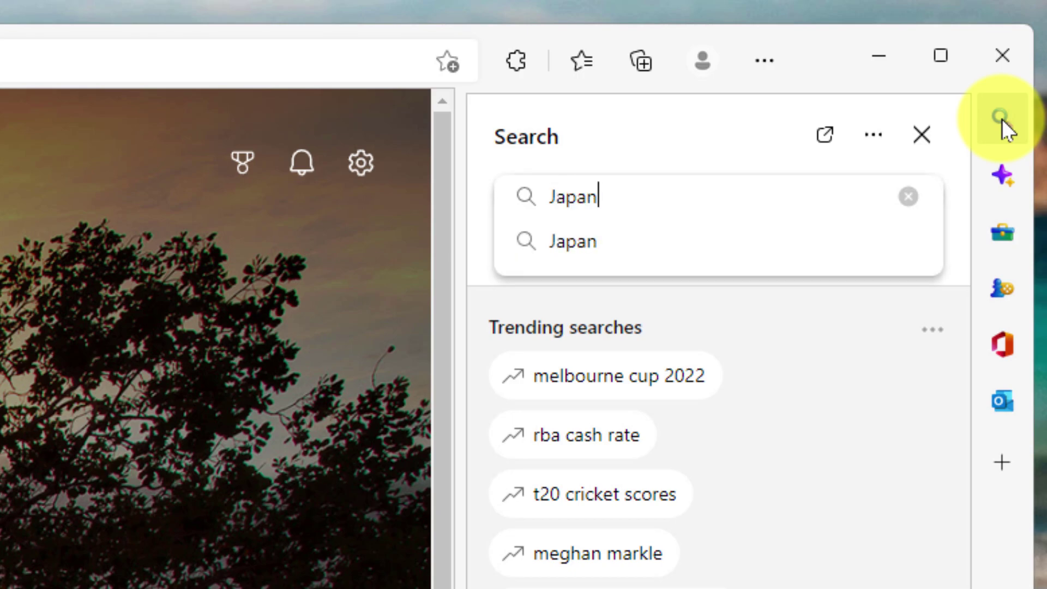
pyautogui.press('Return')
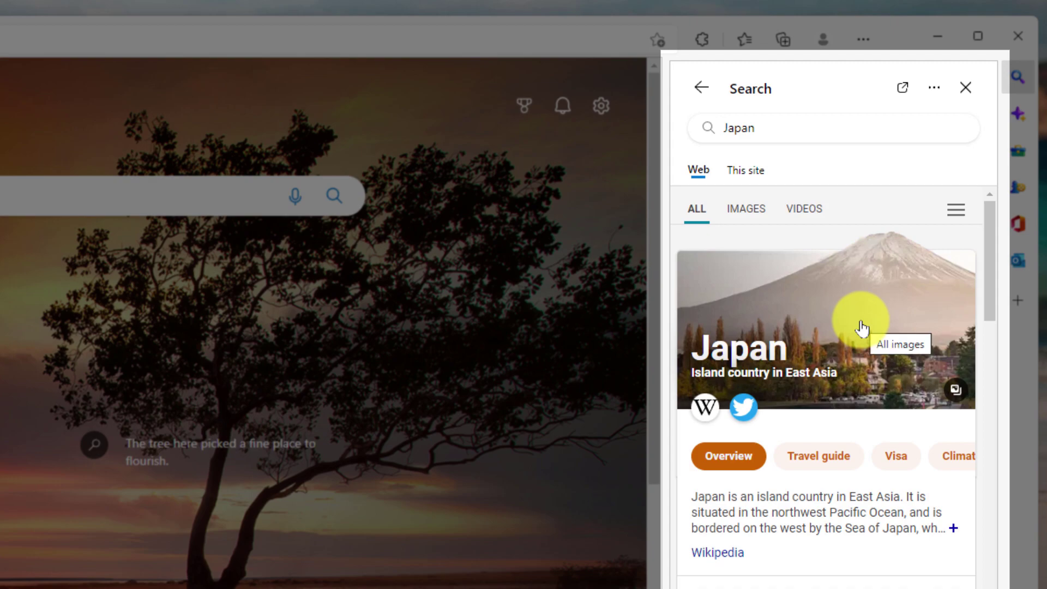
pyautogui.moveTo(991, 261)
pyautogui.mouseDown()
pyautogui.moveTo(1008, 453)
pyautogui.moveTo(1006, 252)
pyautogui.mouseUp()
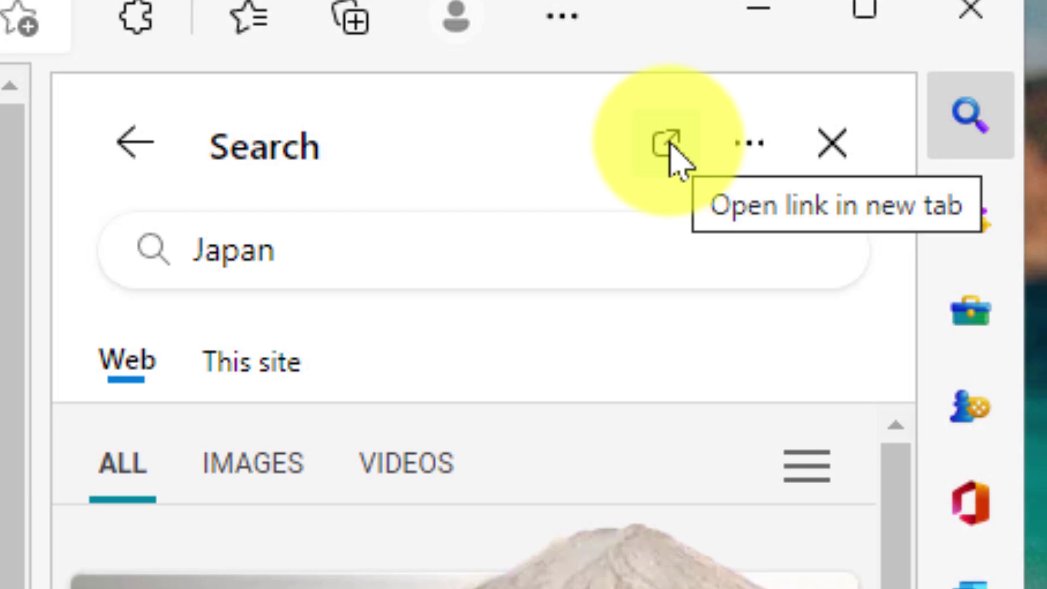
# Open the sidebar's Japan search results as a full Bing page in a tab
pyautogui.click(672, 146)
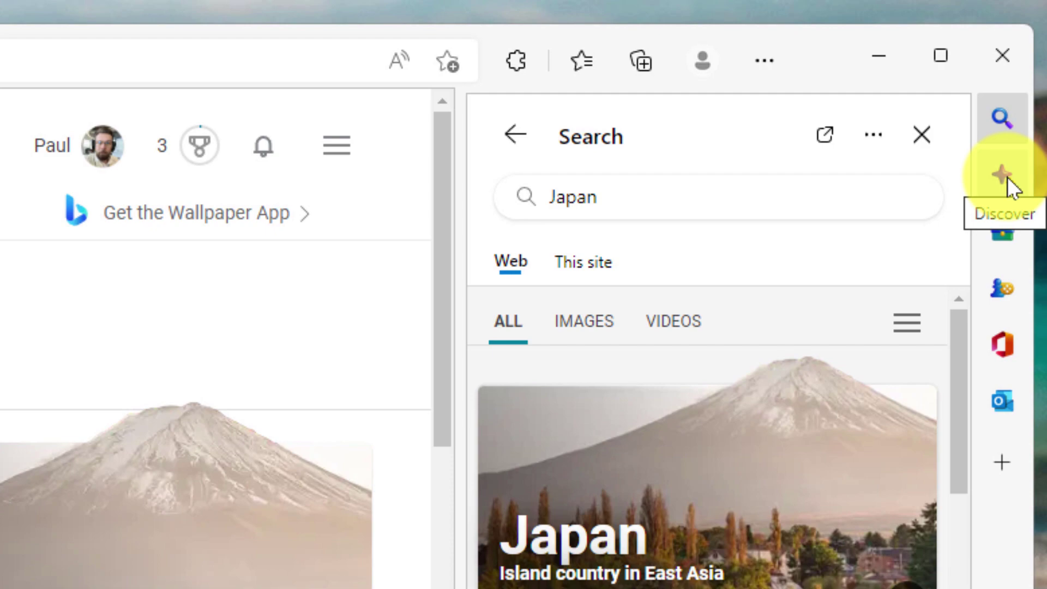
# View Google's Japan overview in the Discover panel, then close the side panel
pyautogui.click(1006, 177)
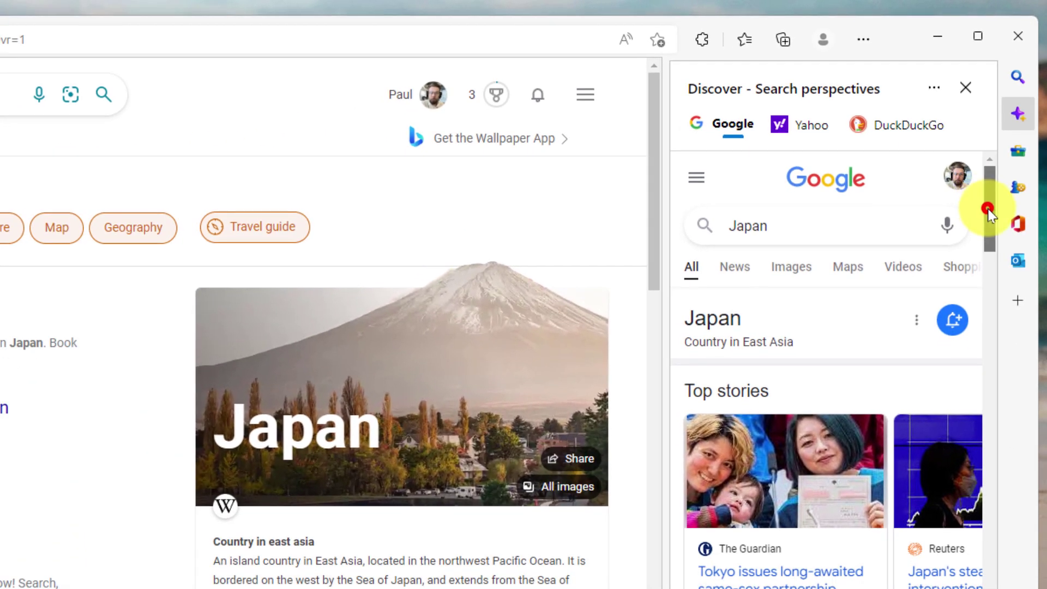
pyautogui.moveTo(987, 209); pyautogui.dragTo(972, 276)
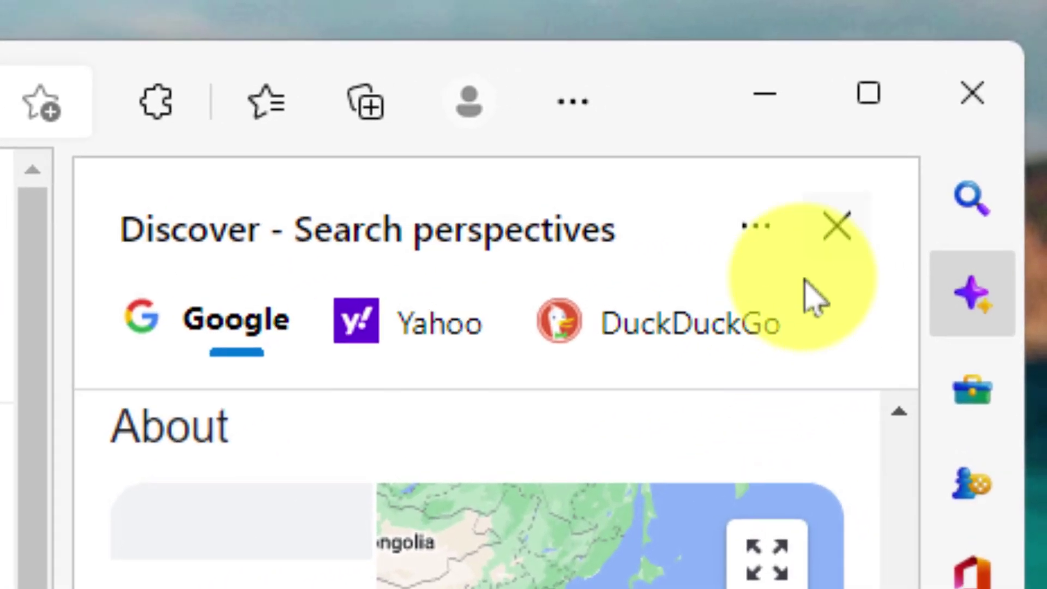
pyautogui.click(964, 87)
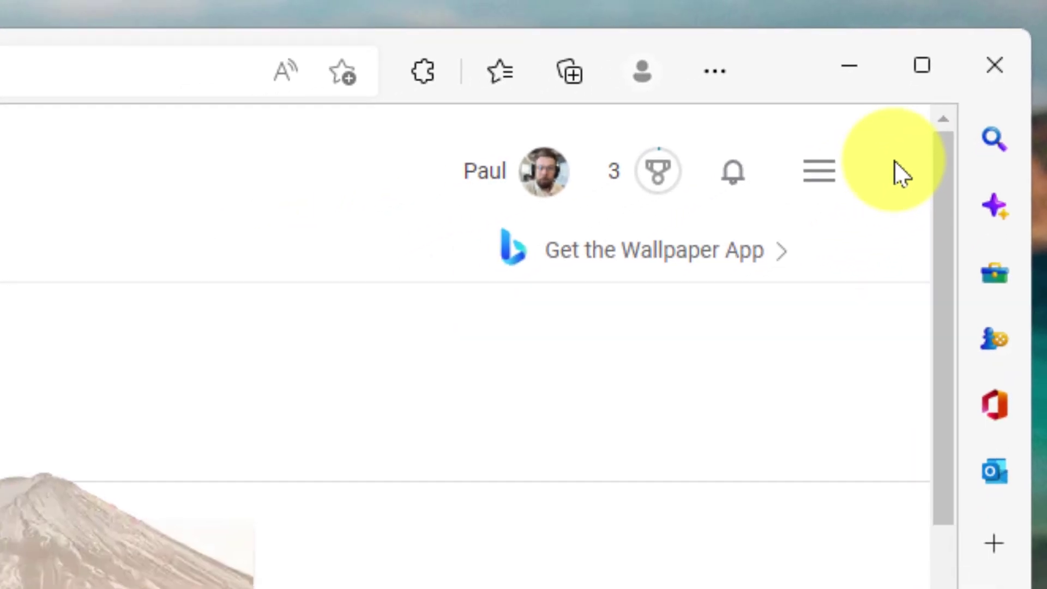
# Close the Bing results tab and add a Tokyo, Japan clock to the Tools world clock
pyautogui.hotkey('ctrl', 'w')
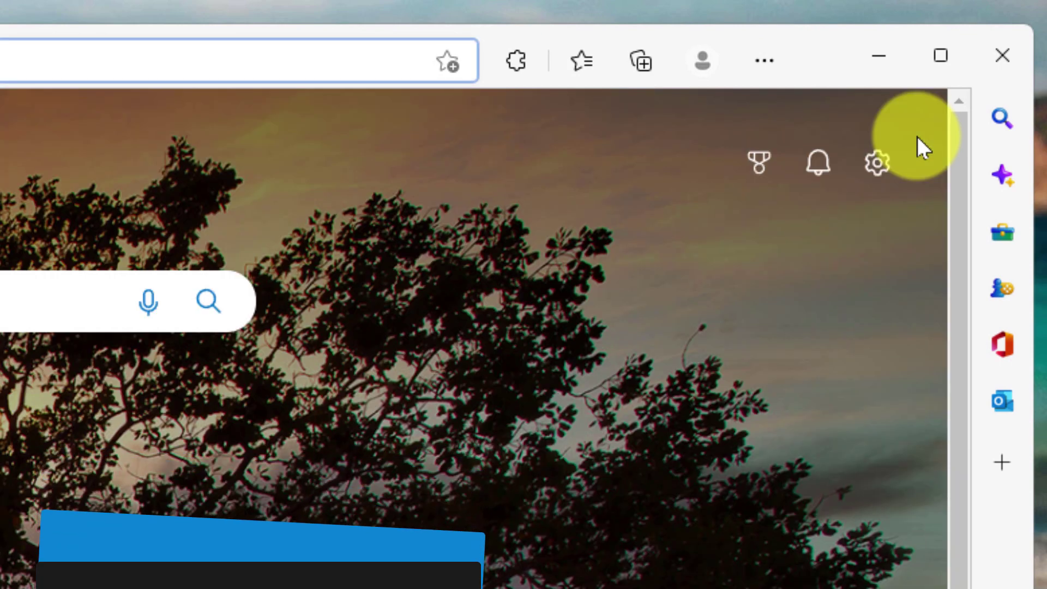
pyautogui.click(999, 241)
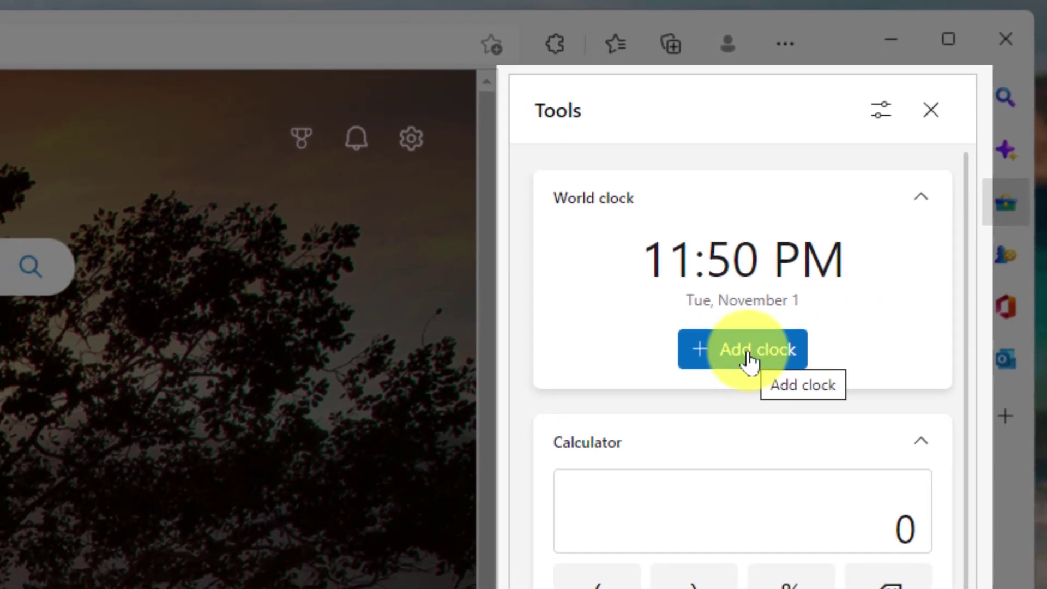
pyautogui.click(725, 404)
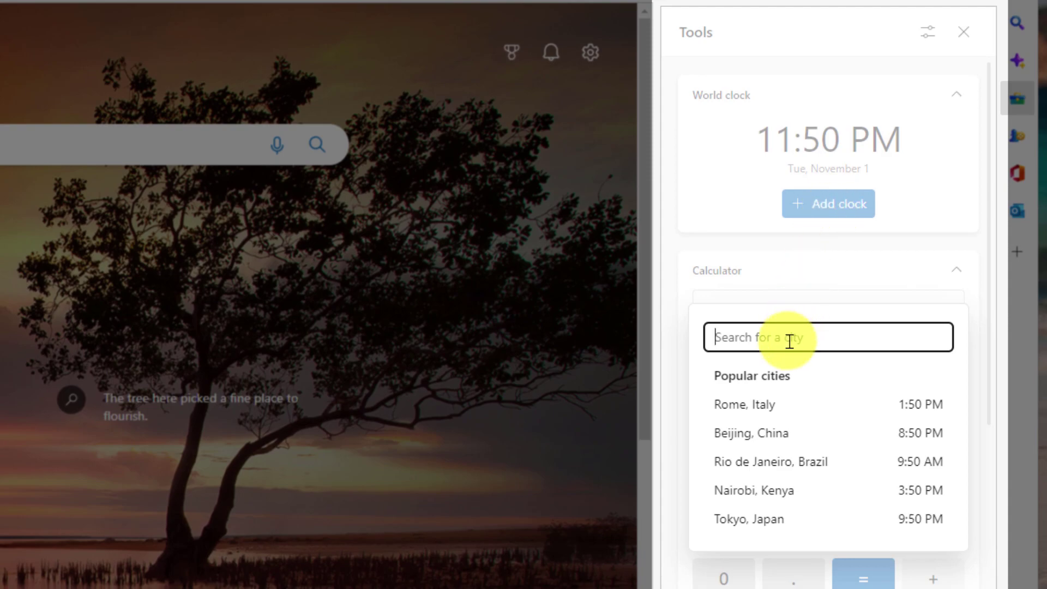
pyautogui.click(747, 522)
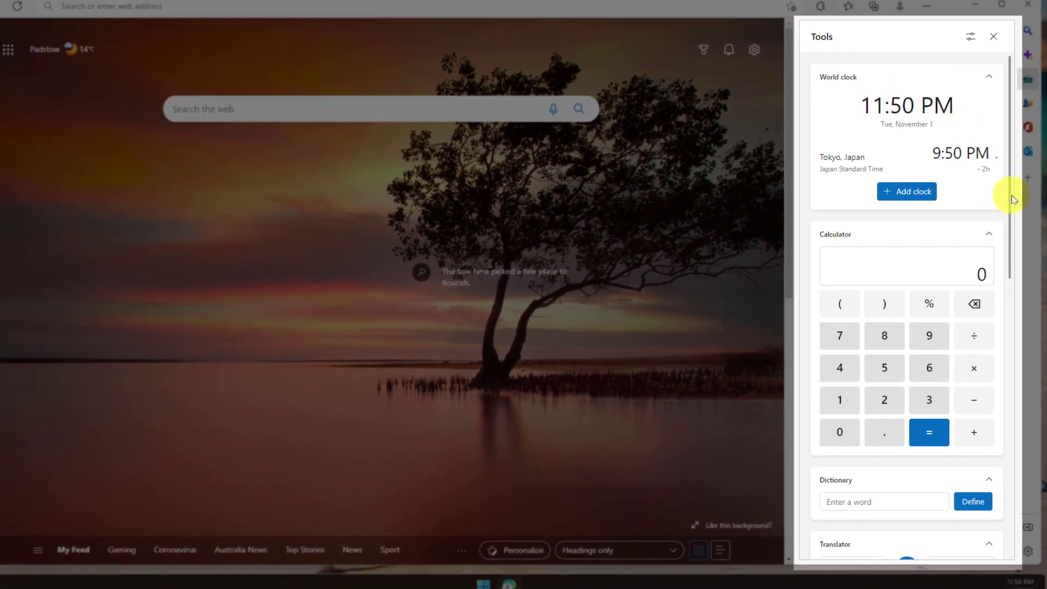
# Scroll the Tools pane and check Translator's target languages, keeping Italian
pyautogui.click(1013, 207)
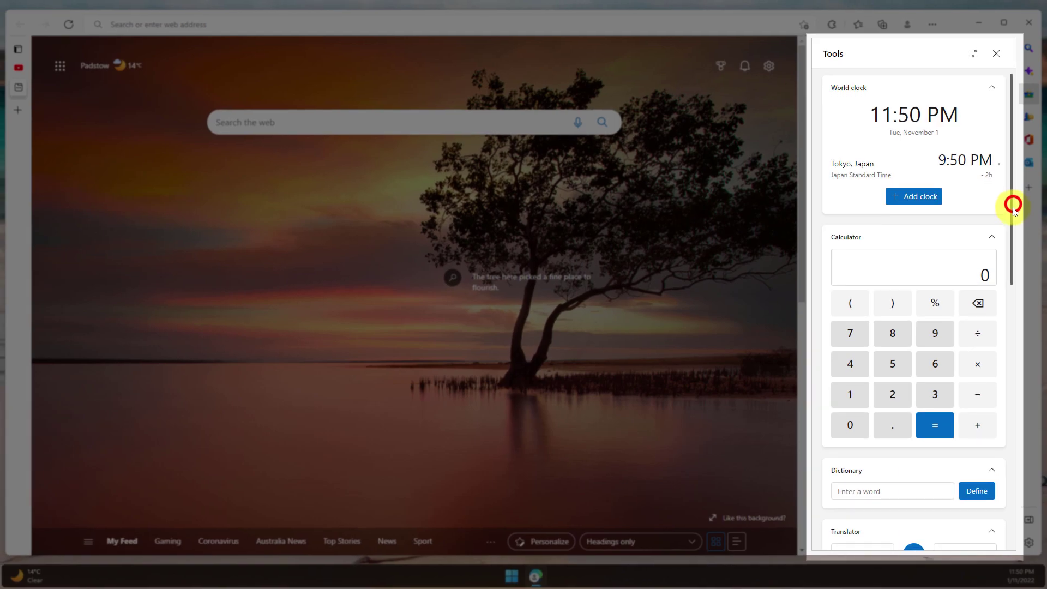
pyautogui.moveTo(1012, 208); pyautogui.dragTo(1005, 293)
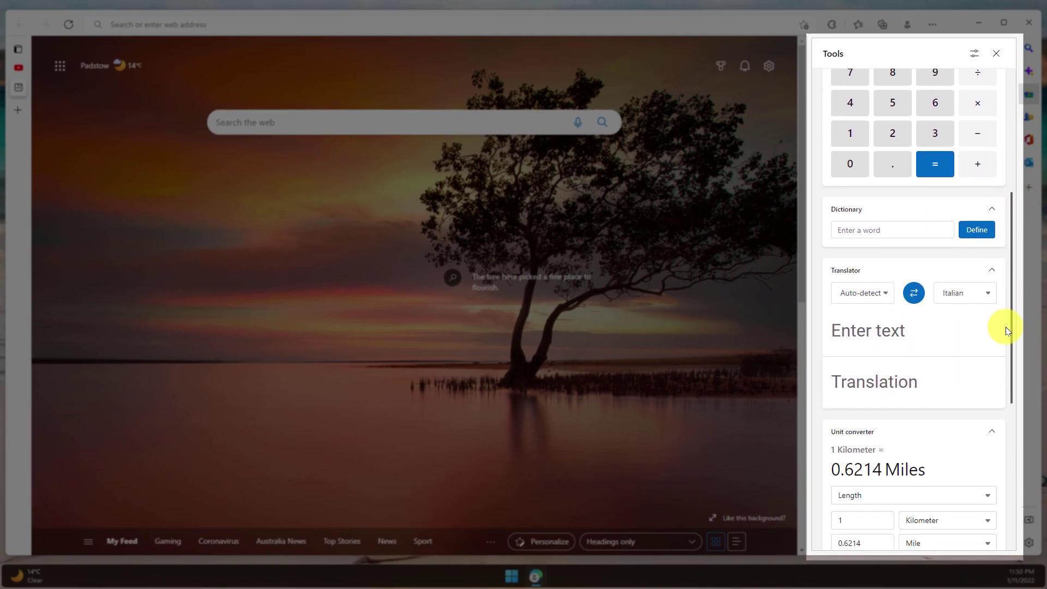
pyautogui.moveTo(1005, 326); pyautogui.dragTo(1008, 379)
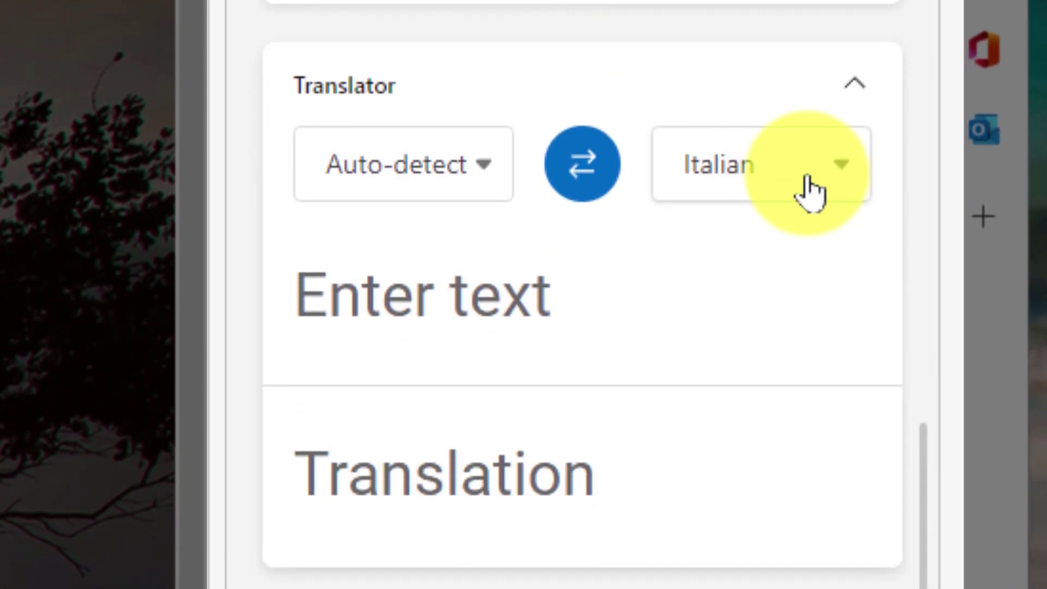
pyautogui.click(810, 190)
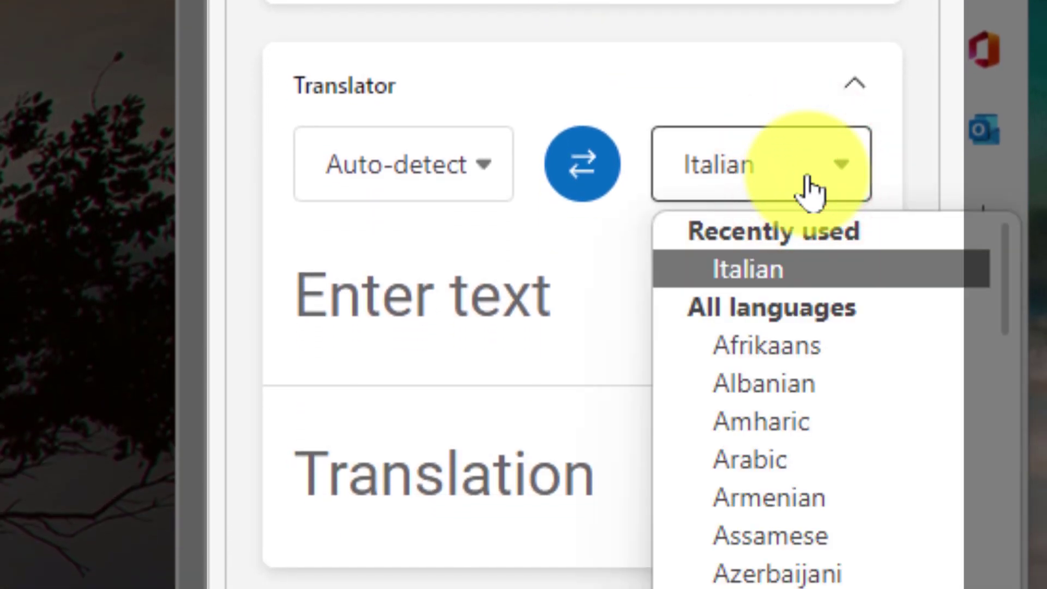
pyautogui.click(810, 191)
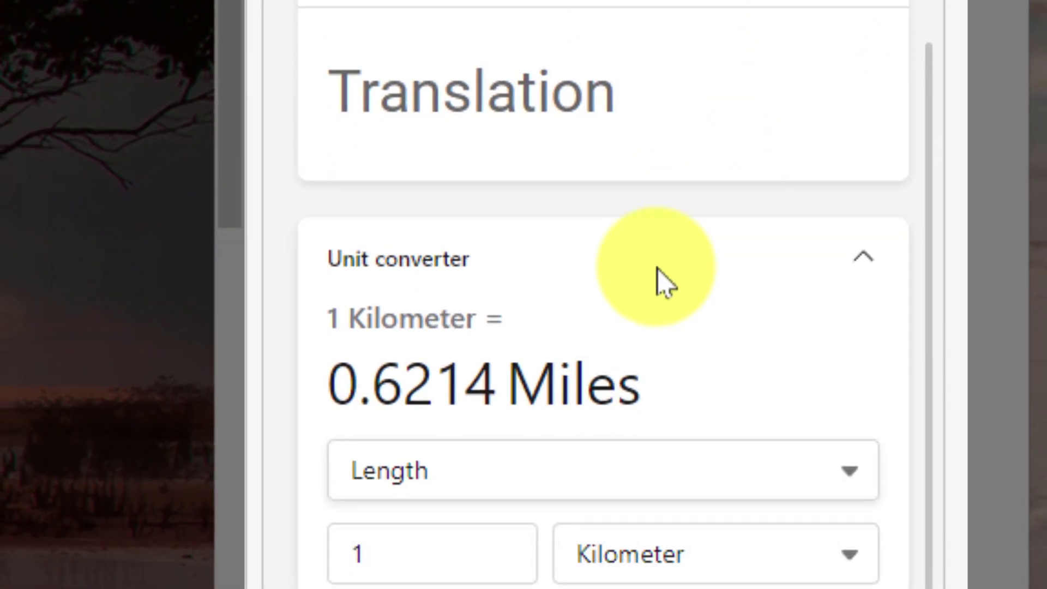
# Switch the unit converter to Power, showing 1 Horsepower = 745.699872 Watts
pyautogui.click(588, 461)
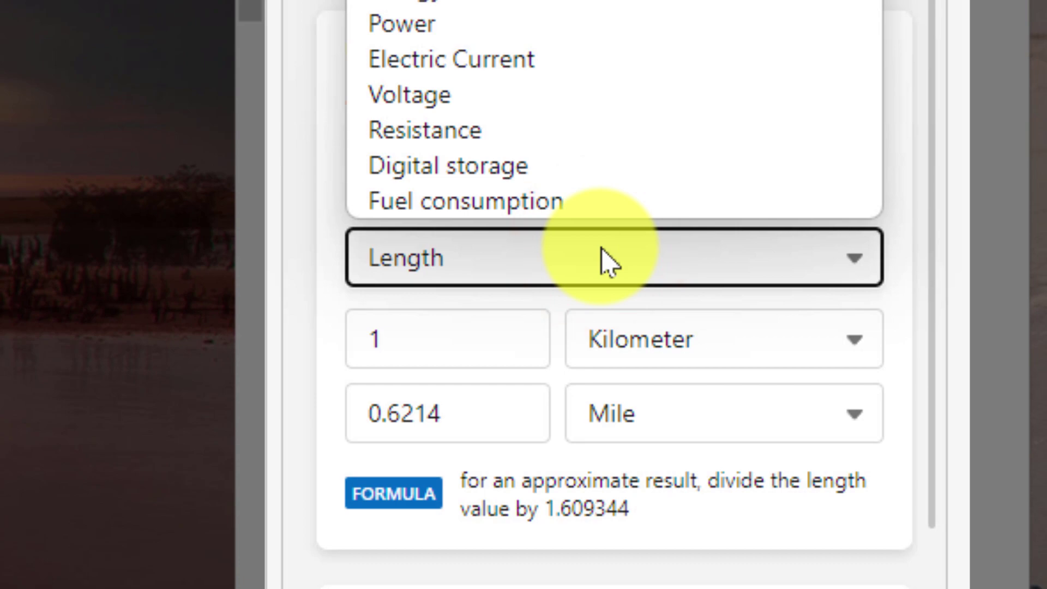
pyautogui.click(443, 34)
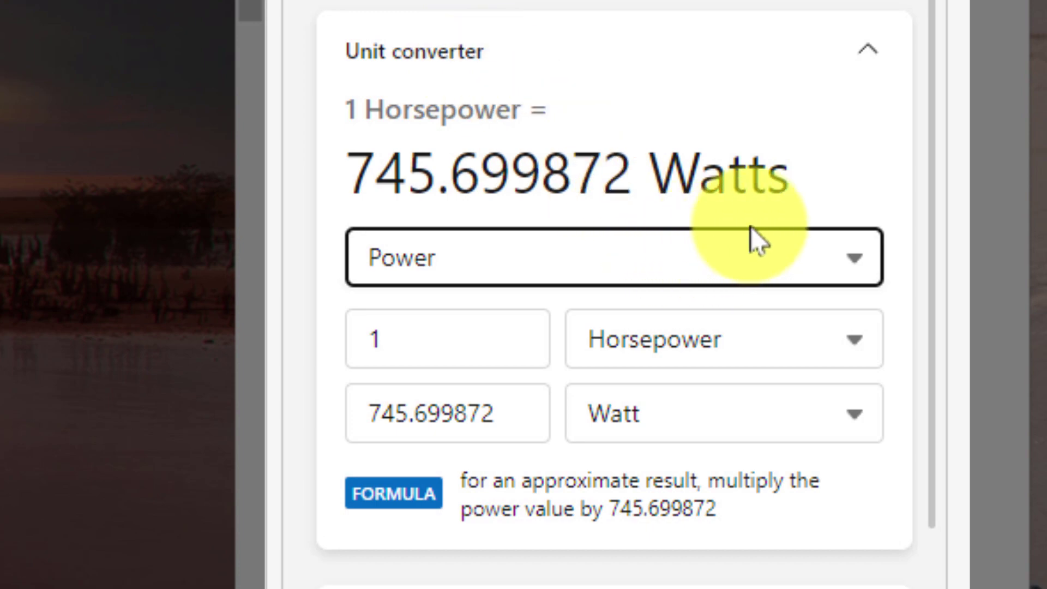
pyautogui.moveTo(930, 161); pyautogui.dragTo(954, 461)
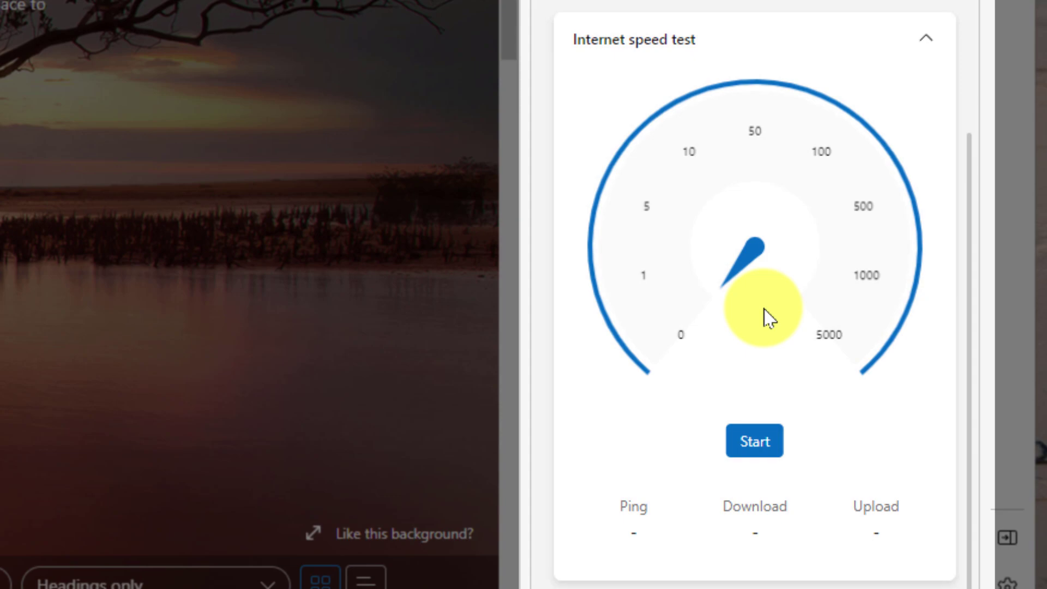
# In Tools settings, turn off Calculator and Dictionary and drag Unit converter above Translator
pyautogui.scroll(5, 810, 32)
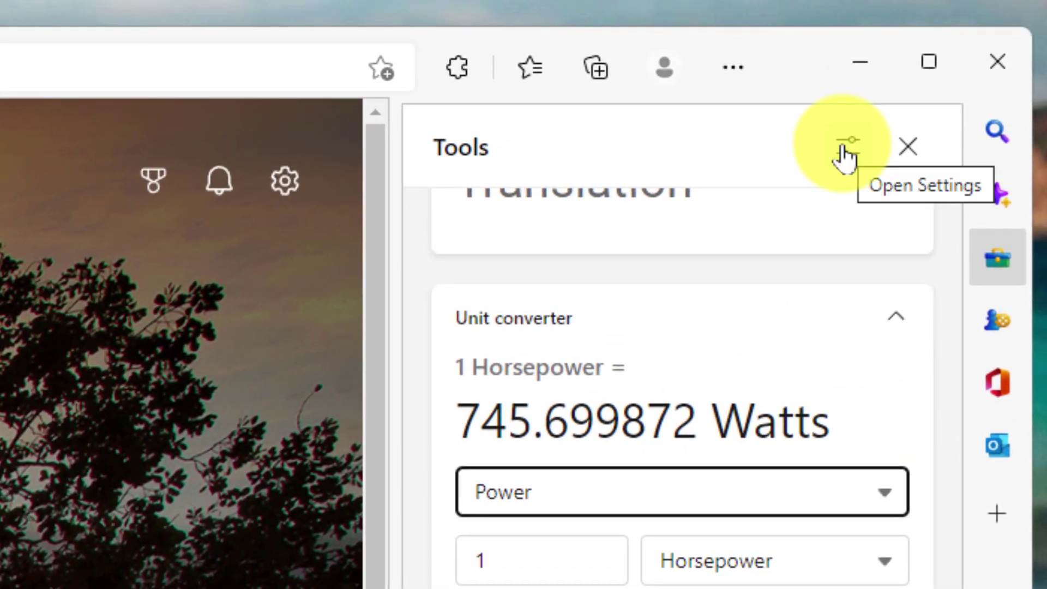
pyautogui.click(844, 149)
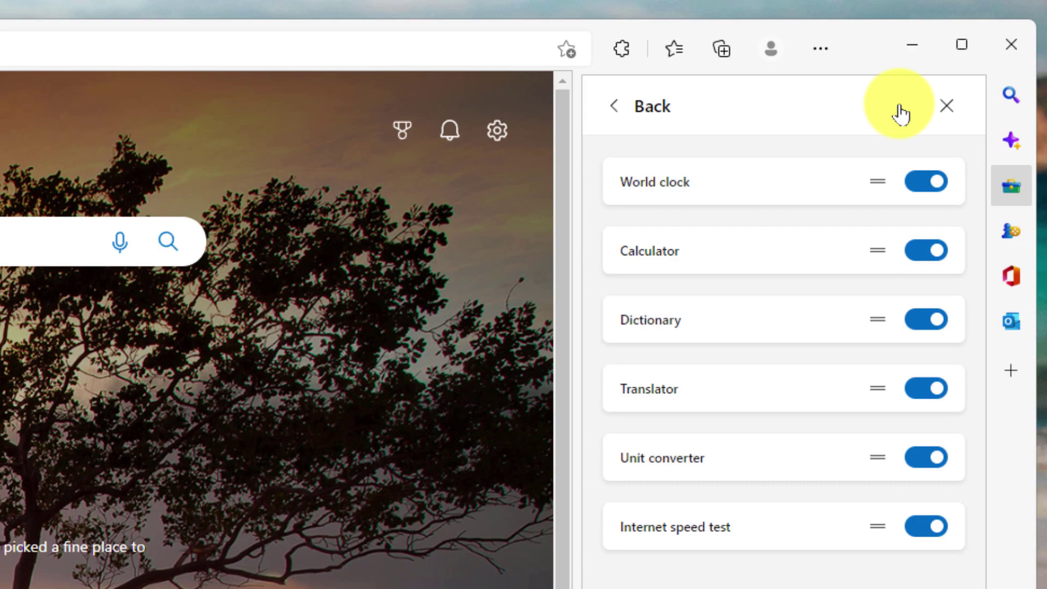
pyautogui.click(925, 261)
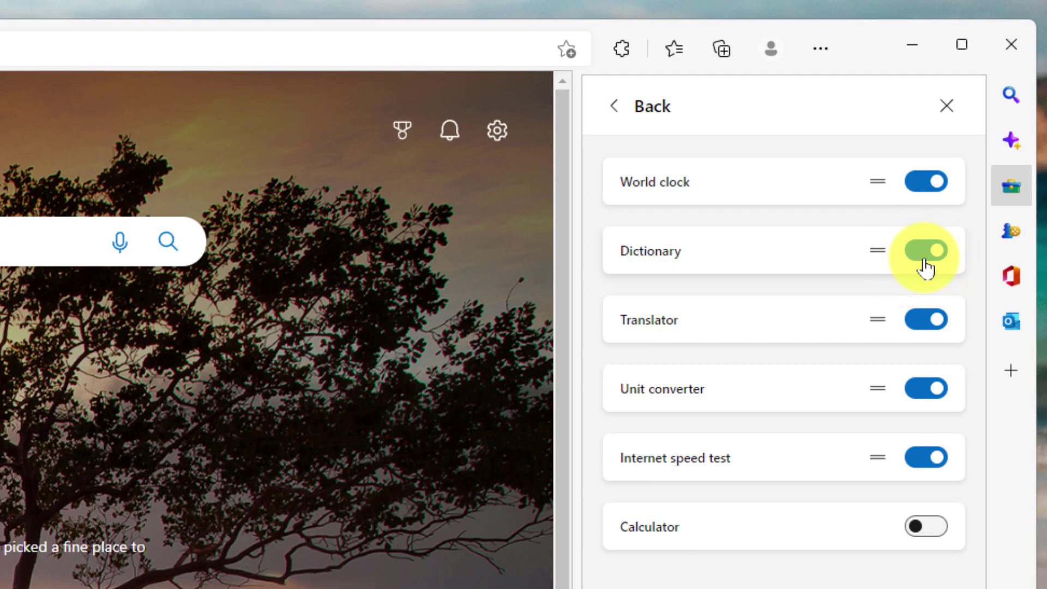
pyautogui.click(925, 266)
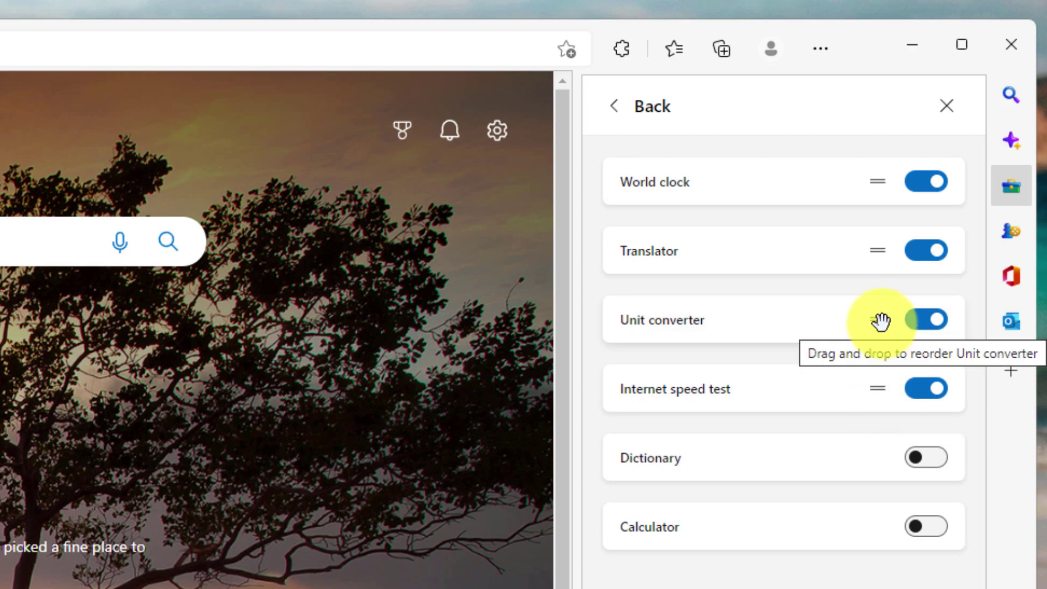
pyautogui.moveTo(881, 320); pyautogui.dragTo(882, 241)
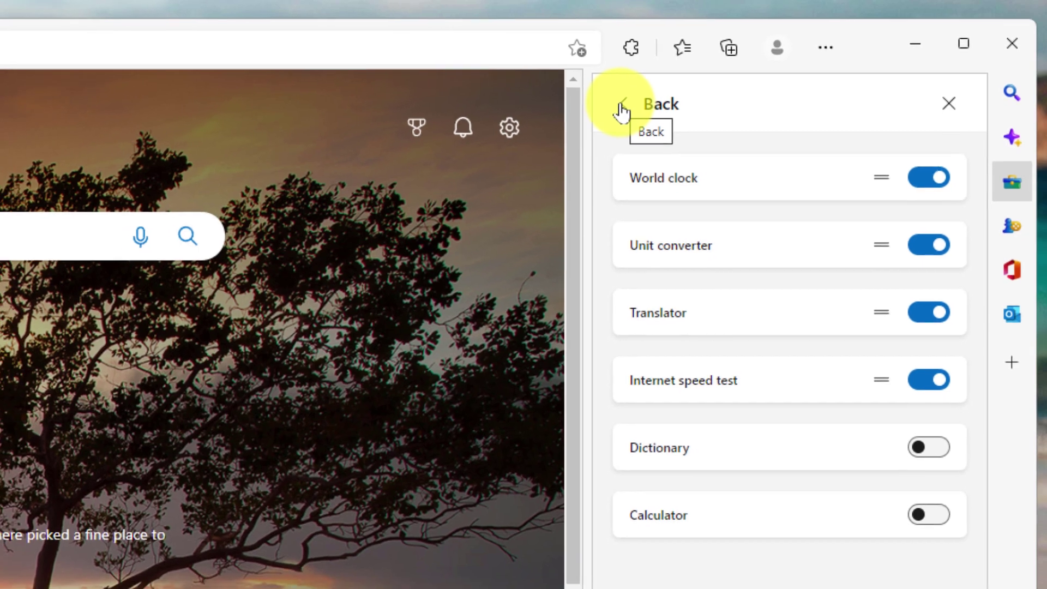
pyautogui.click(612, 109)
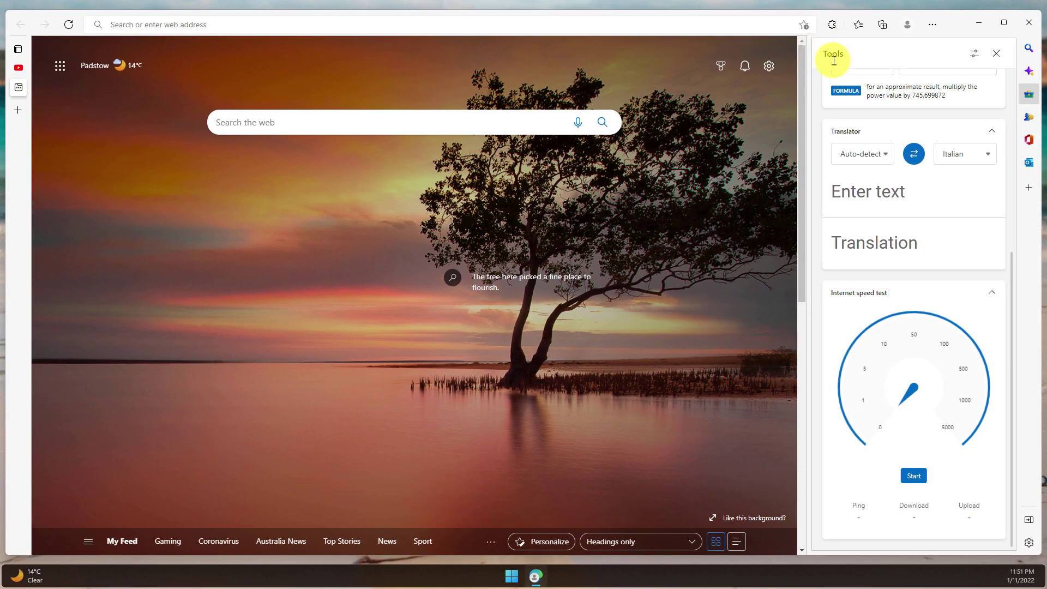
pyautogui.moveTo(1010, 261); pyautogui.dragTo(1025, 68)
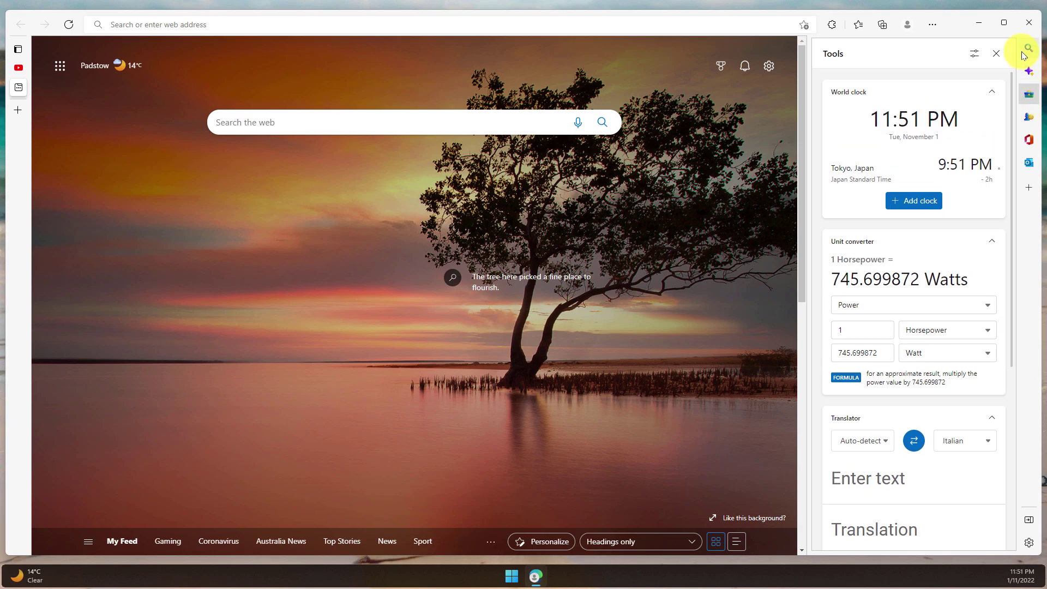
# Close Tools and open the Games panel showing Microsoft Jewel, Mahjong and Bubble suggestions
pyautogui.click(996, 53)
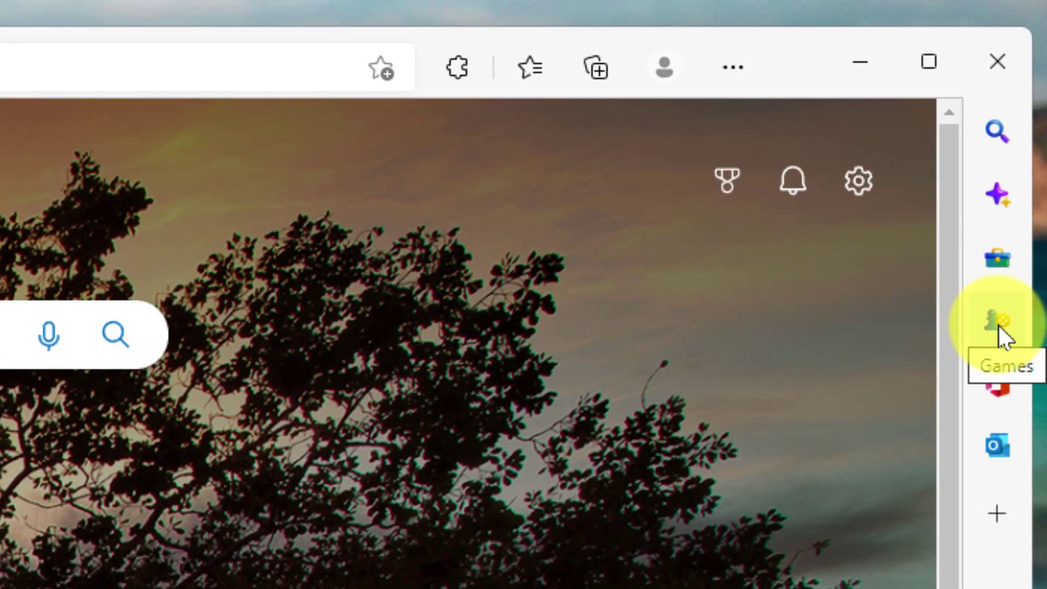
pyautogui.click(999, 325)
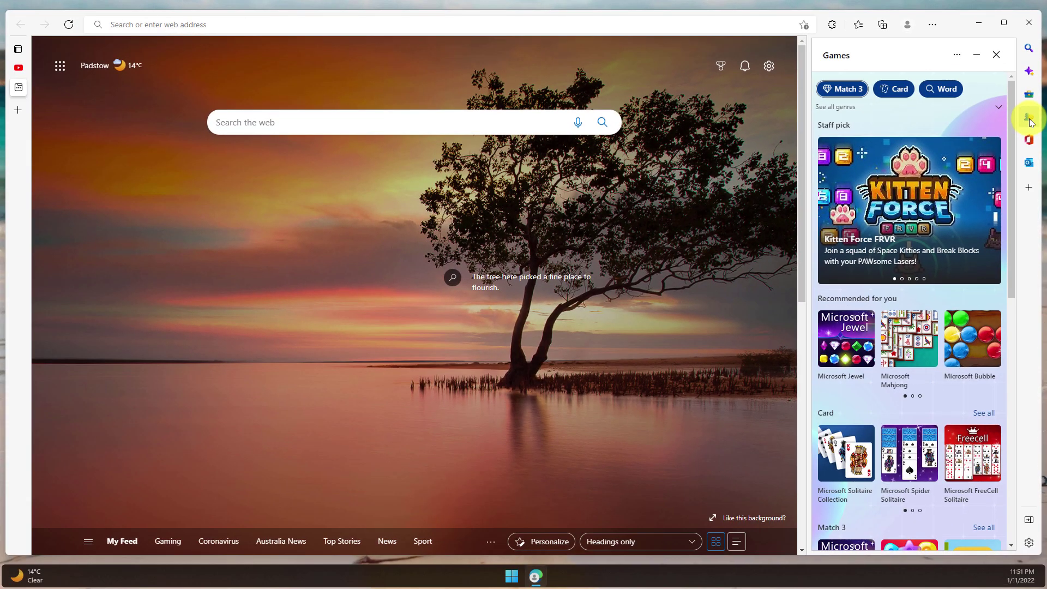
pyautogui.moveTo(1012, 121); pyautogui.dragTo(1007, 220)
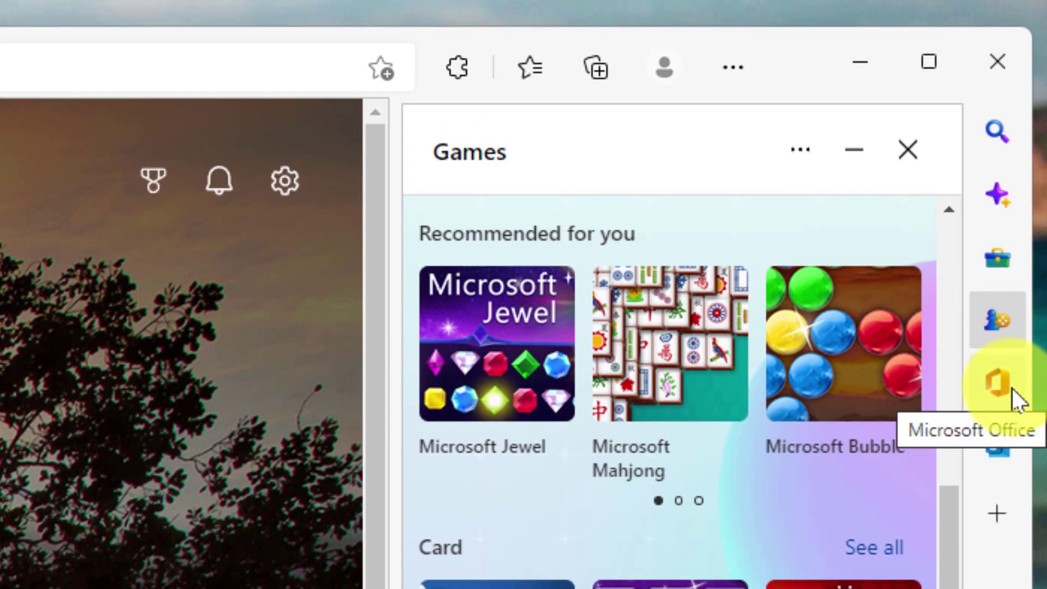
# Open the Microsoft Office panel, then Outlook with its Mail, Calendar, People and To Do sections
pyautogui.click(1012, 388)
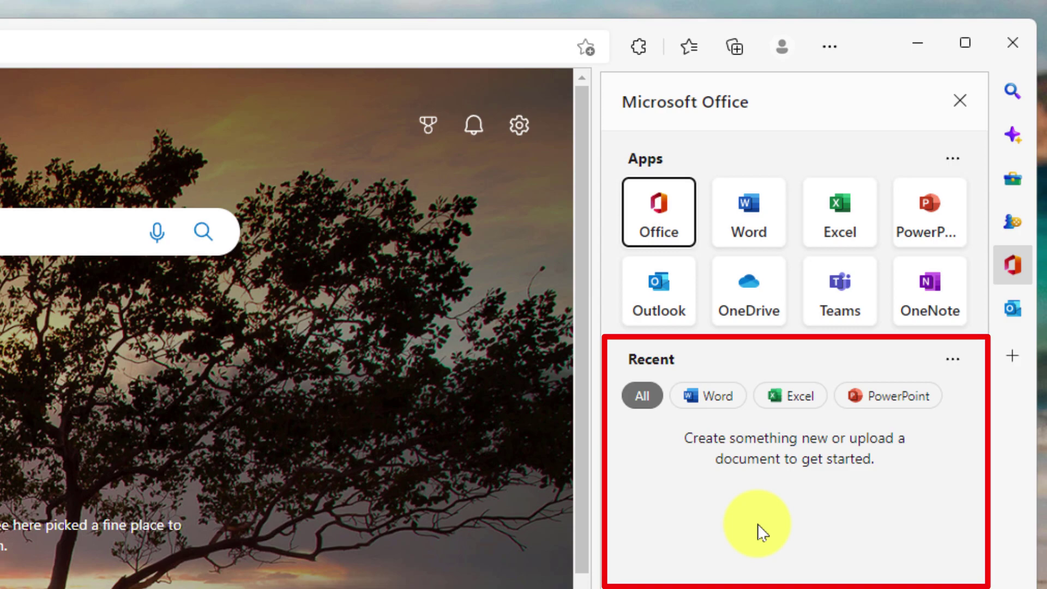
pyautogui.click(1009, 305)
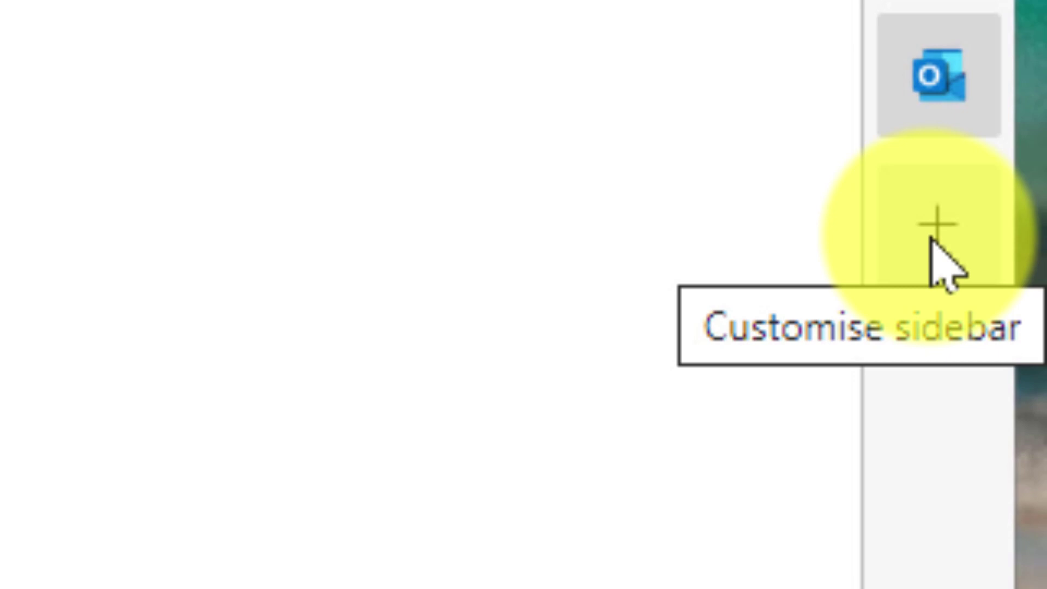
# Switch off Games under Customise sidebar > Manage > Apps, leaving Search, Discover, Tools, Office and Outlook on
pyautogui.click(934, 232)
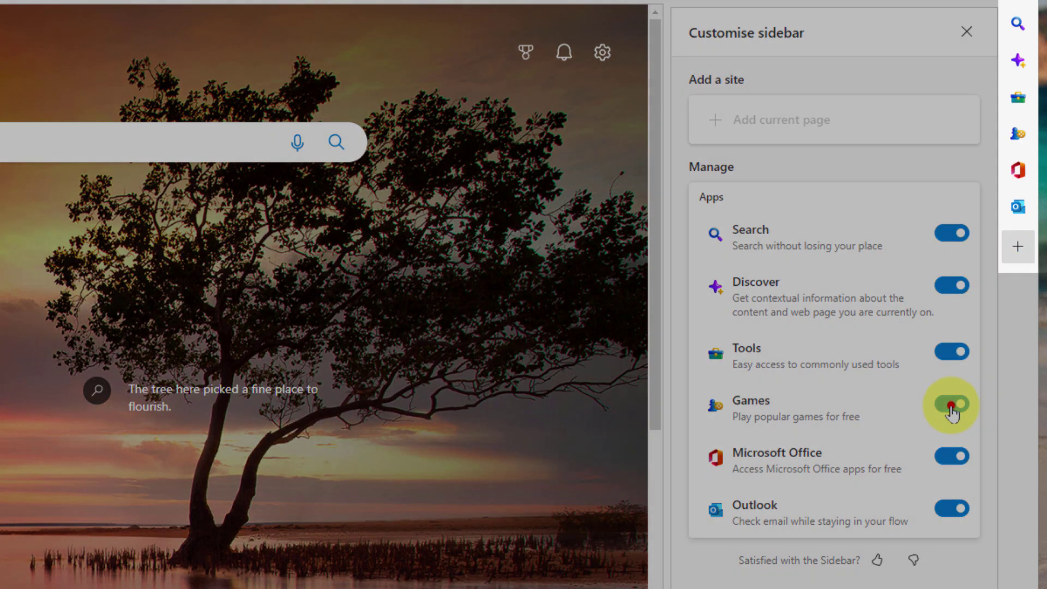
pyautogui.click(951, 404)
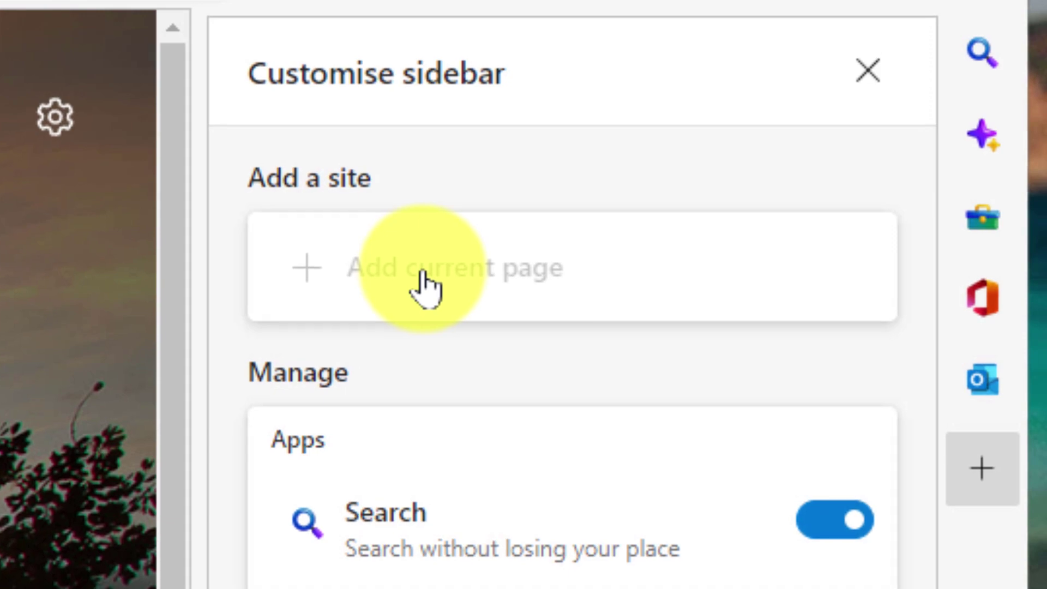
pyautogui.click(423, 272)
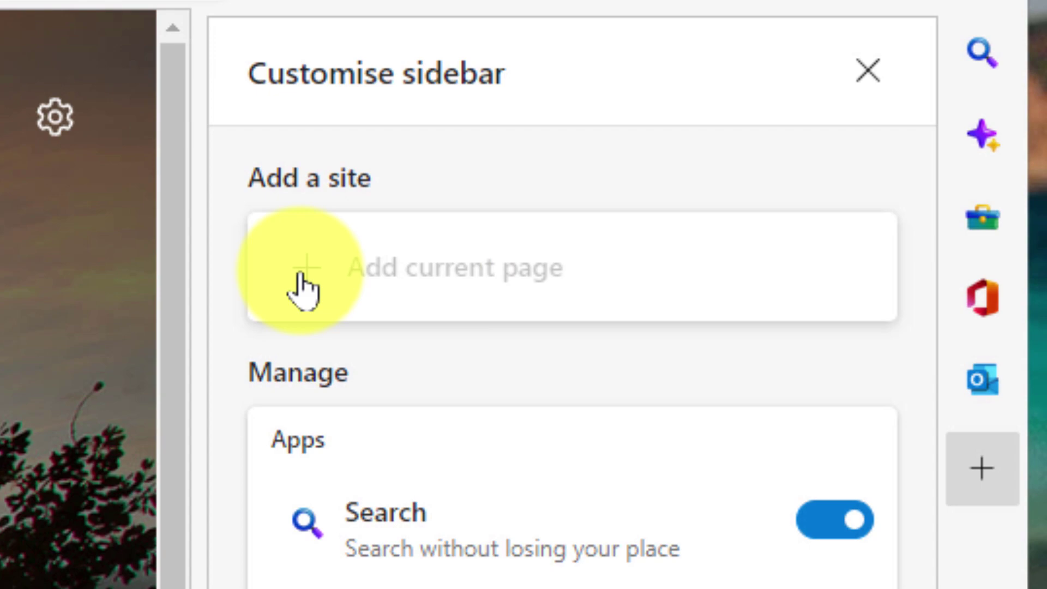
# Close the Customise sidebar pane and minimise Edge to show the kangaroo beach desktop
pyautogui.click(866, 70)
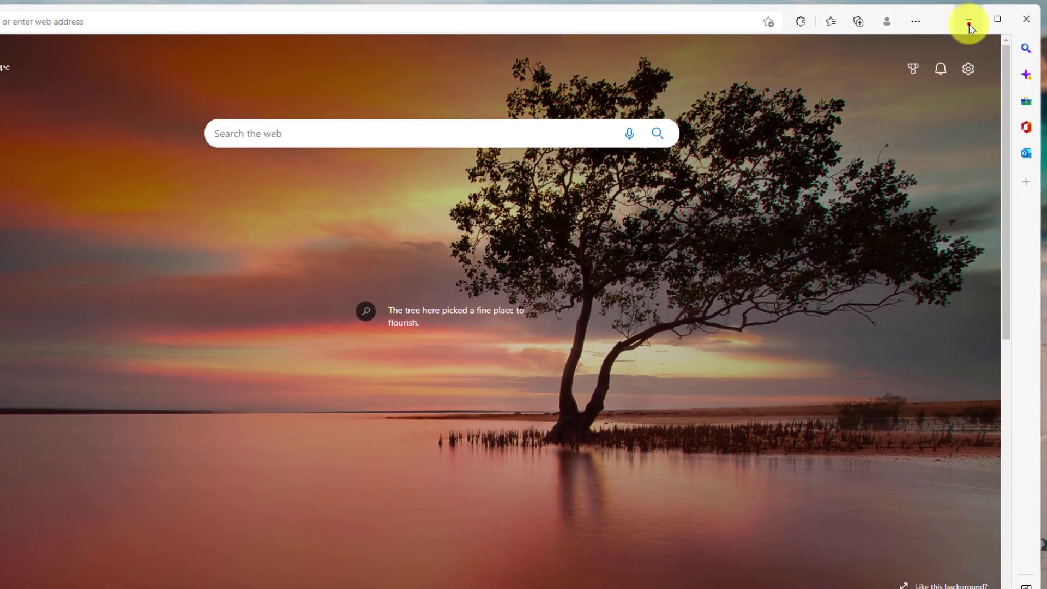
pyautogui.click(969, 21)
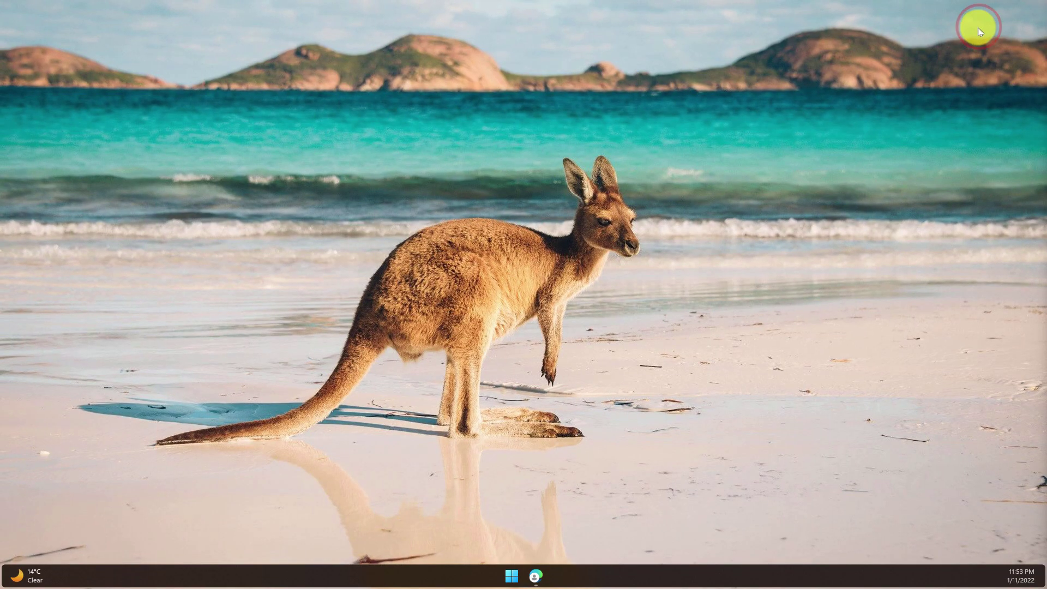